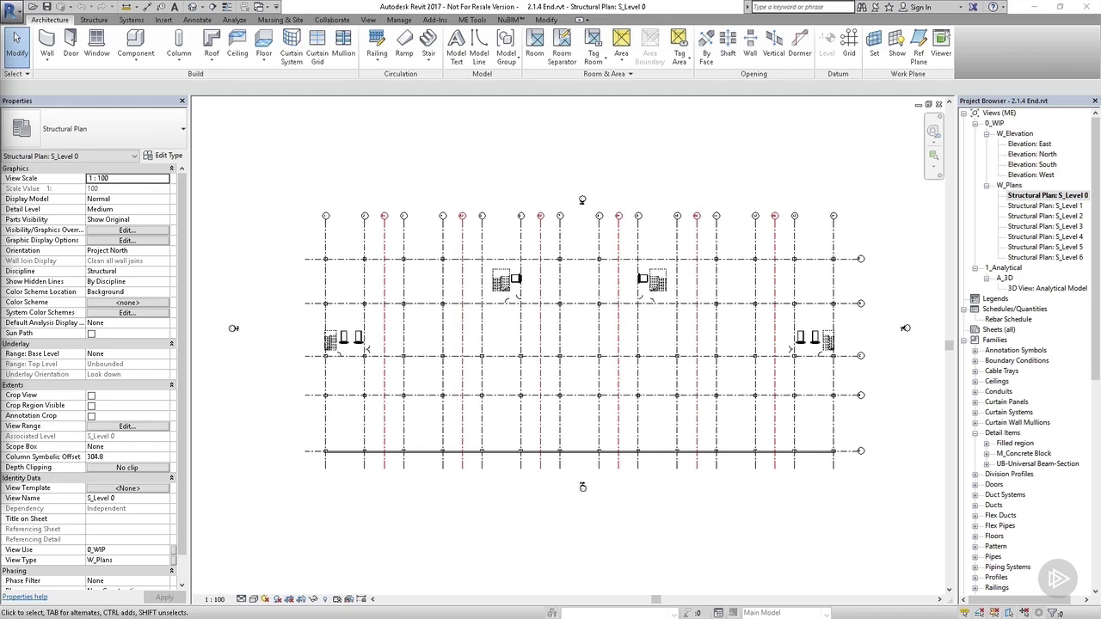
Step: Place four Concrete Square 300 x 300mm vertical structural columns freely, off-grid to the left of the plan's upper-left grid intersection
click(102, 24)
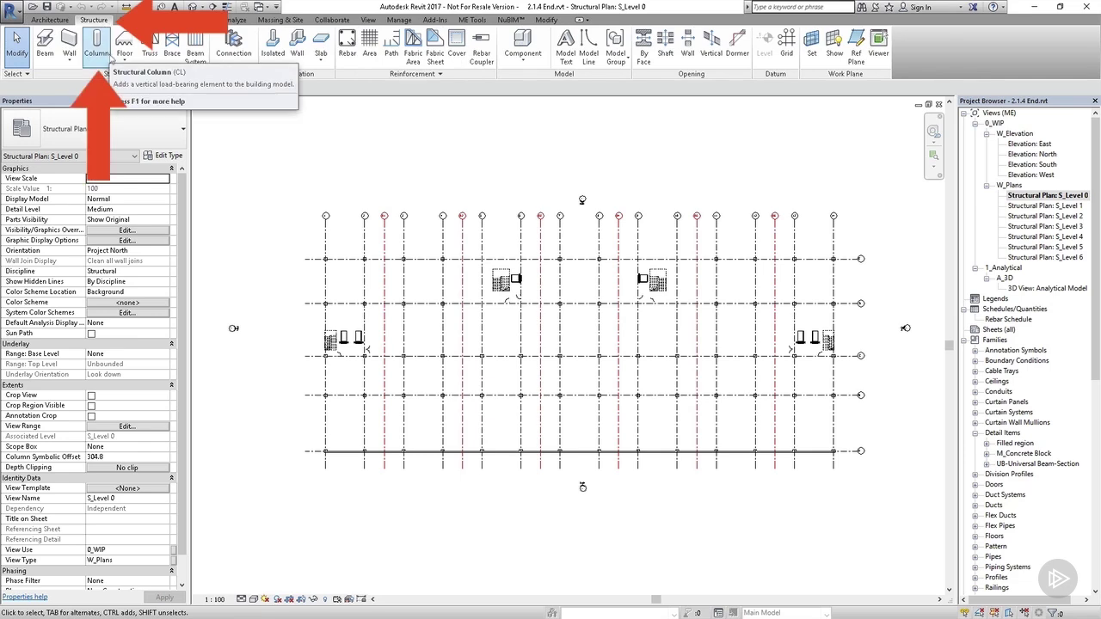
click(110, 57)
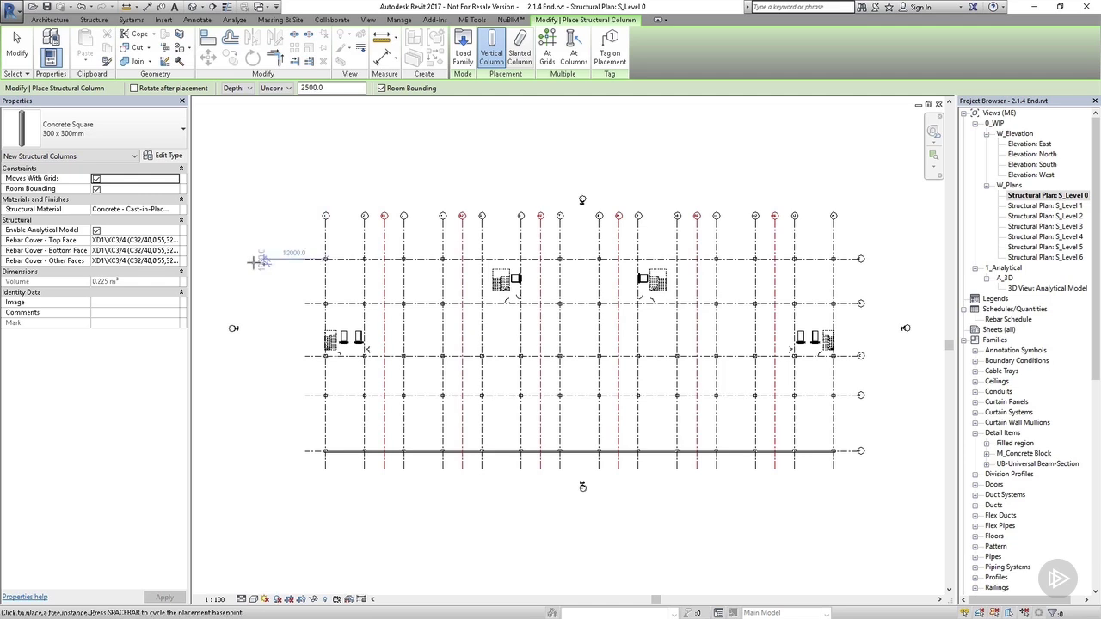
scroll(289, 248, up, 5)
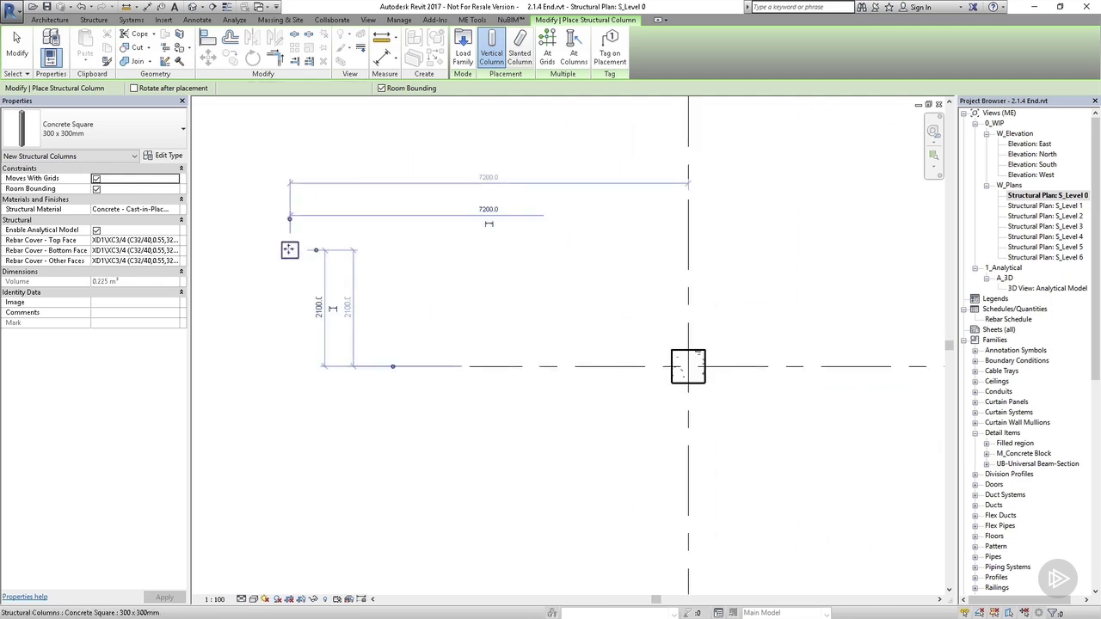
click(422, 178)
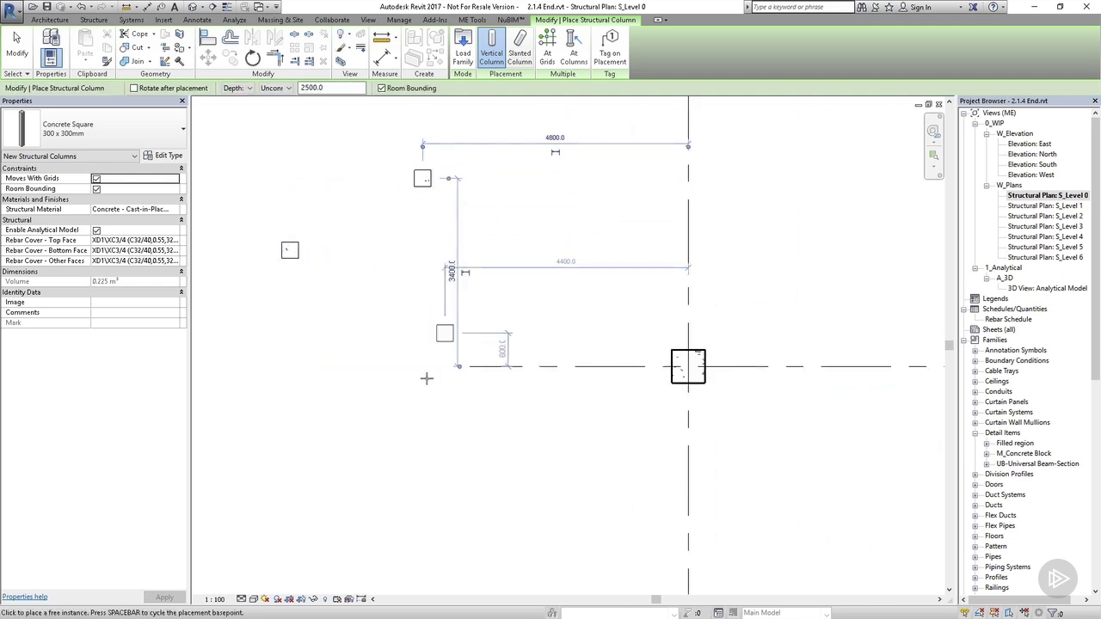
click(367, 449)
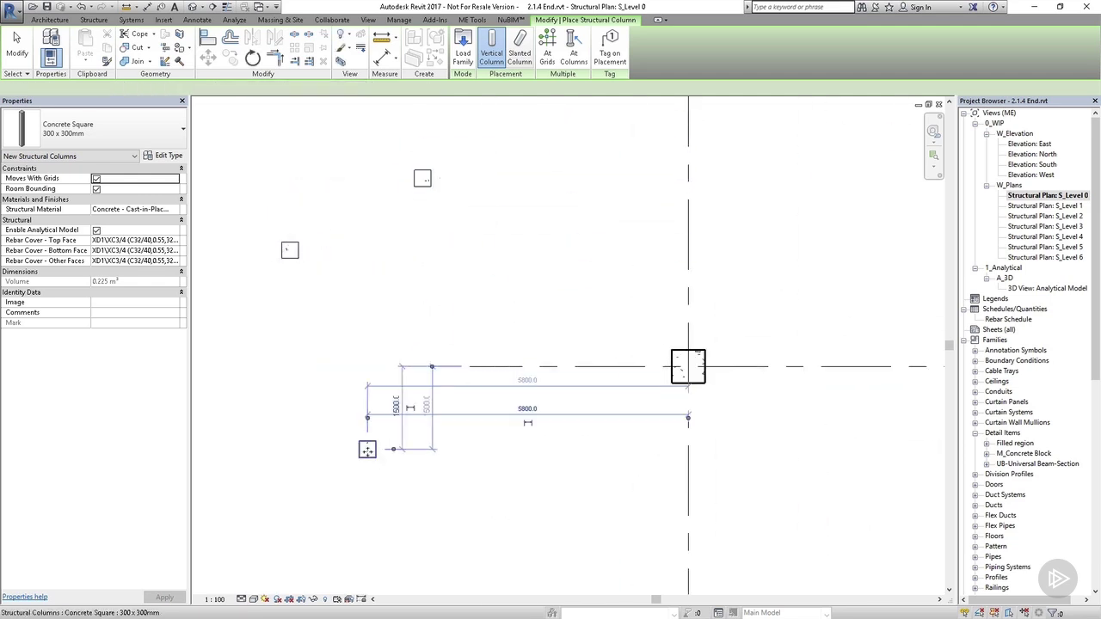
click(256, 383)
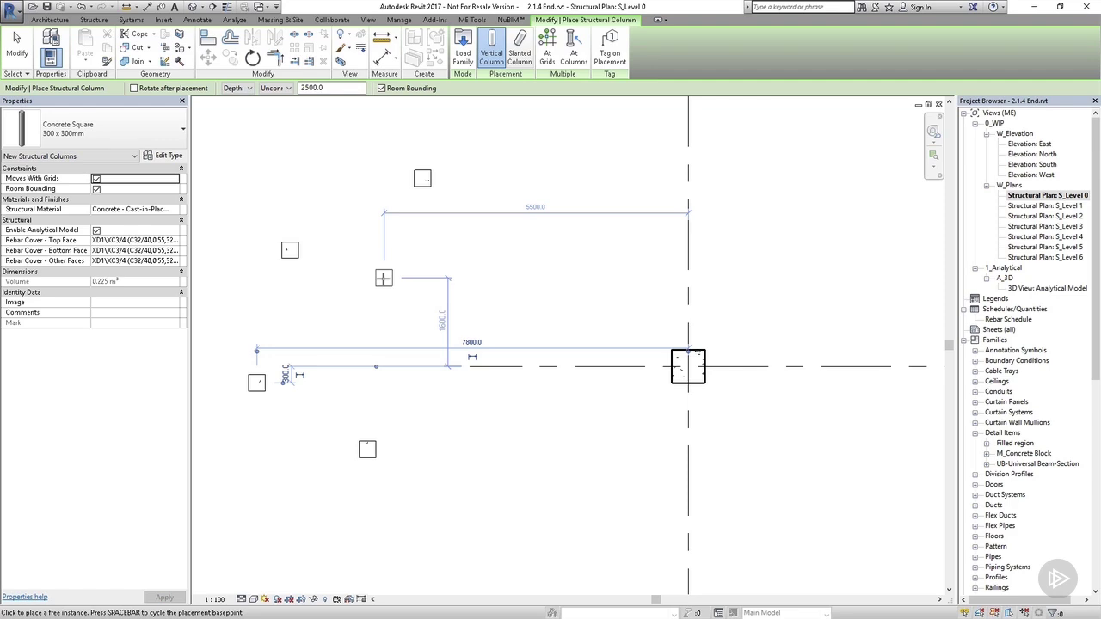
Step: Place a Concrete Square 450 x 450mm column with Height up to S_Level 1, about 3100 mm left of and 1300 mm above the grid intersection
click(249, 88)
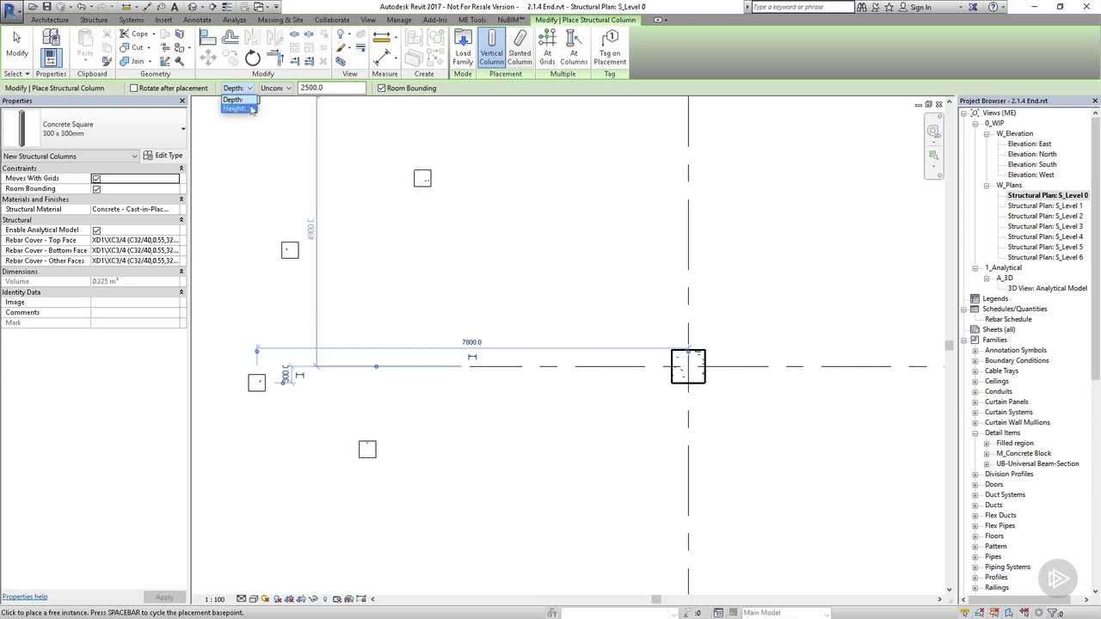
click(240, 109)
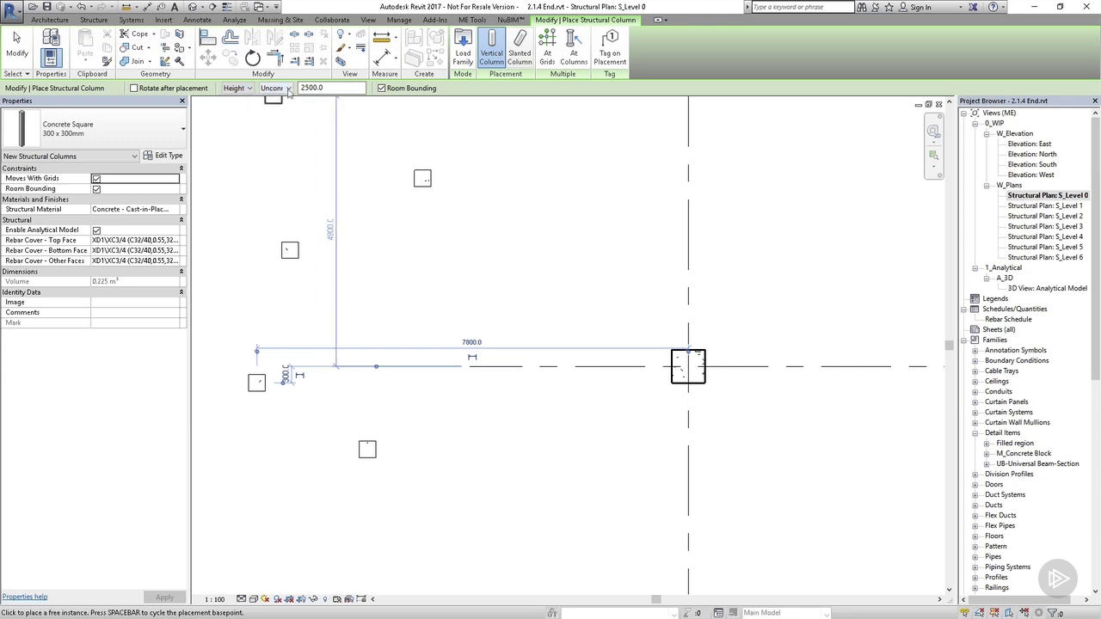
click(288, 89)
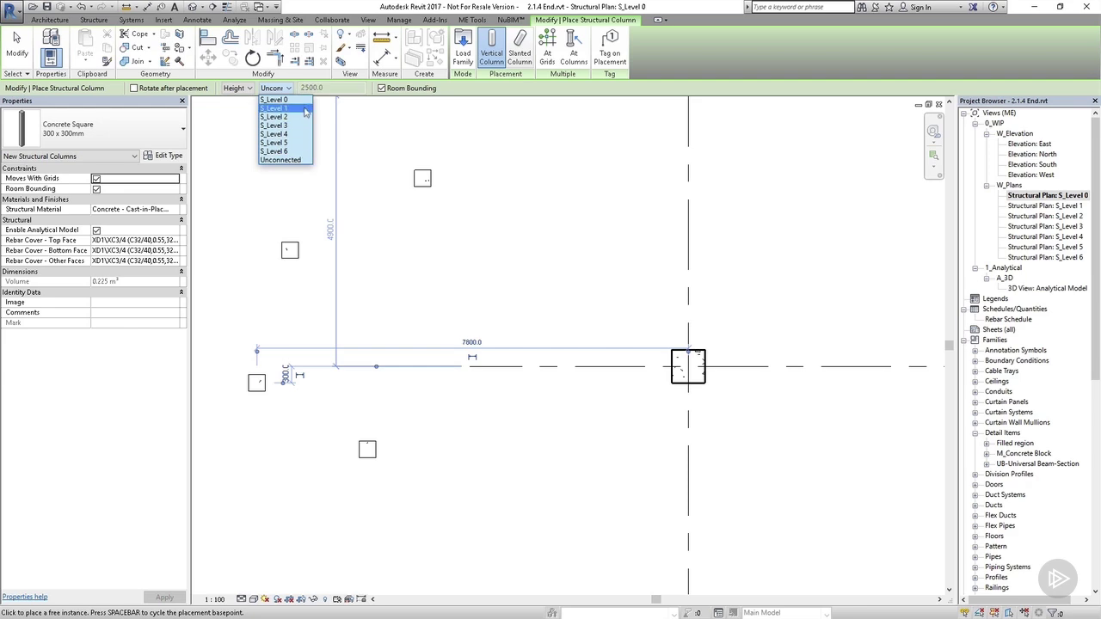
click(305, 110)
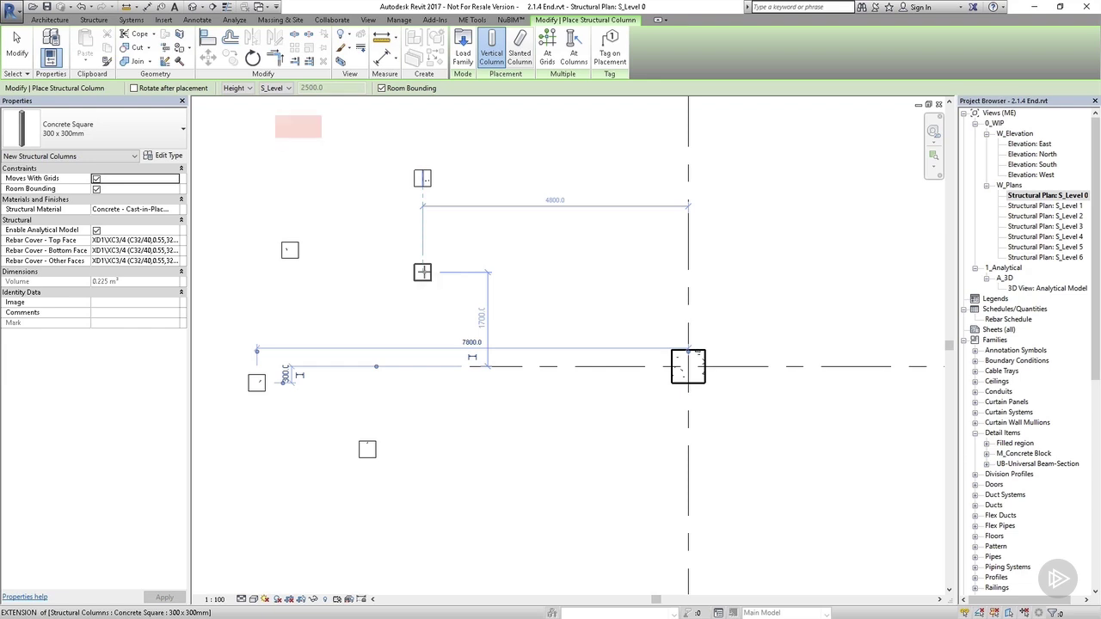
click(166, 134)
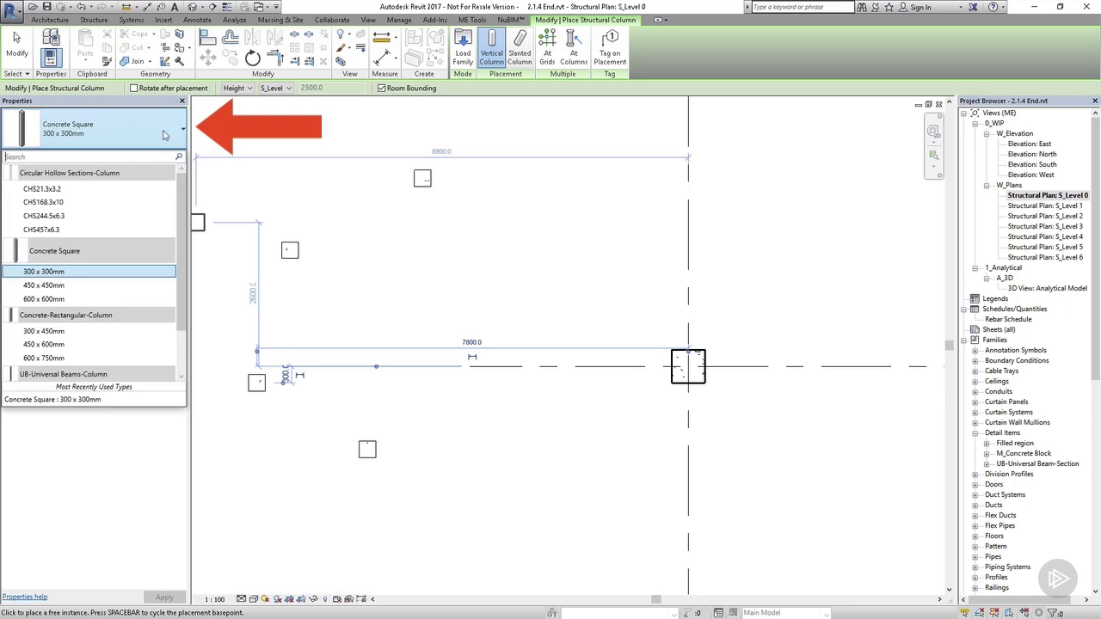
click(148, 288)
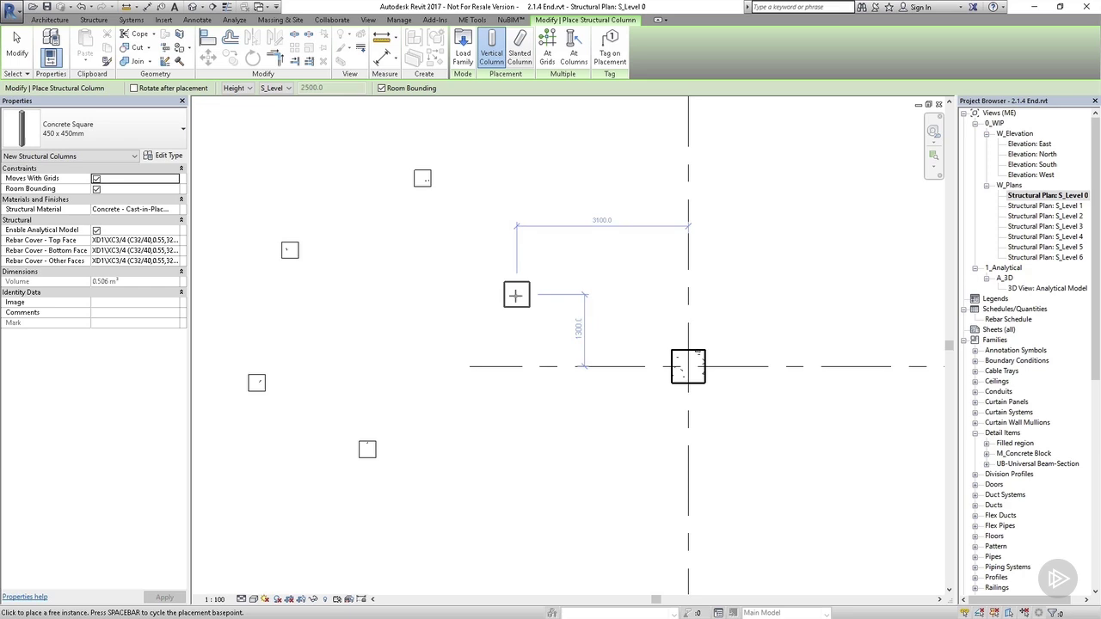
click(516, 295)
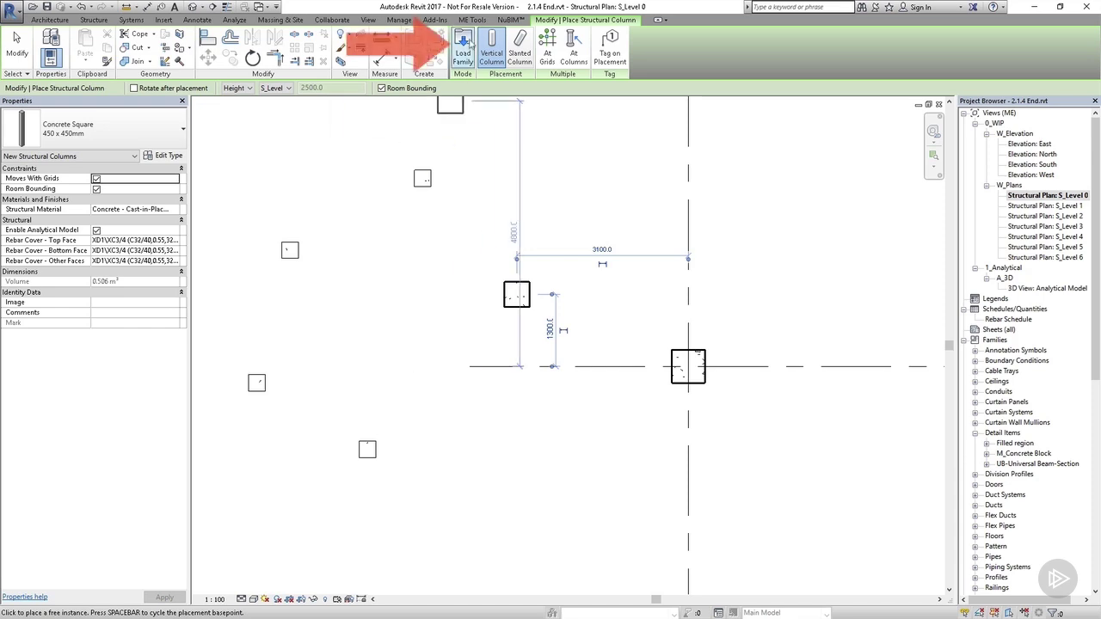
Step: Browse the loadable concrete structural column families in the UK library's Structural Columns folder
click(463, 47)
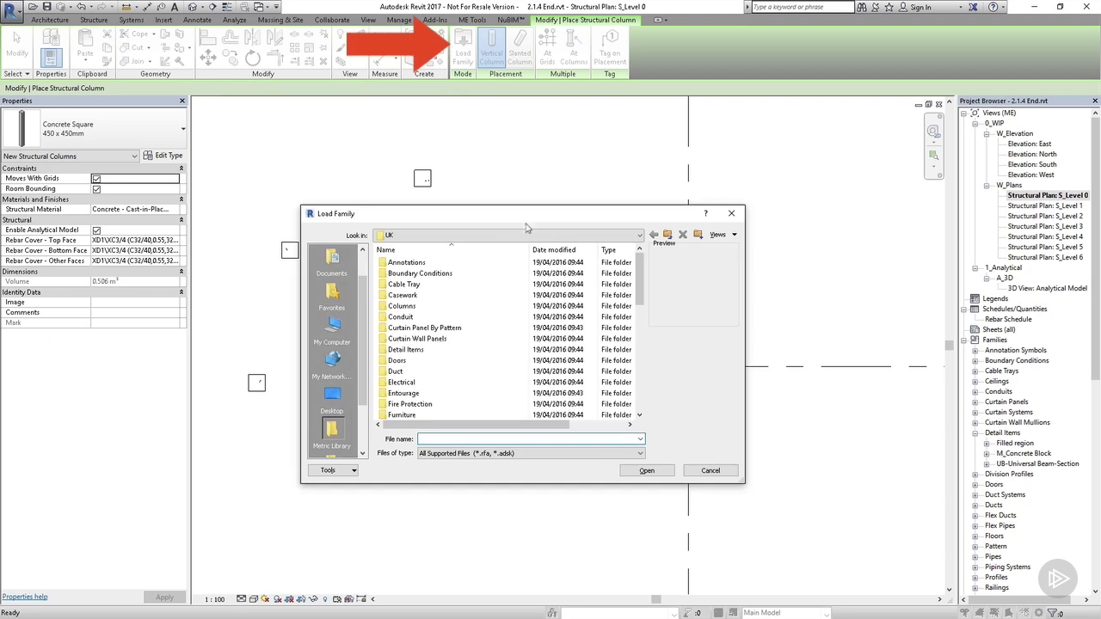
scroll(480, 313, down, 8)
scroll(482, 312, down, 2)
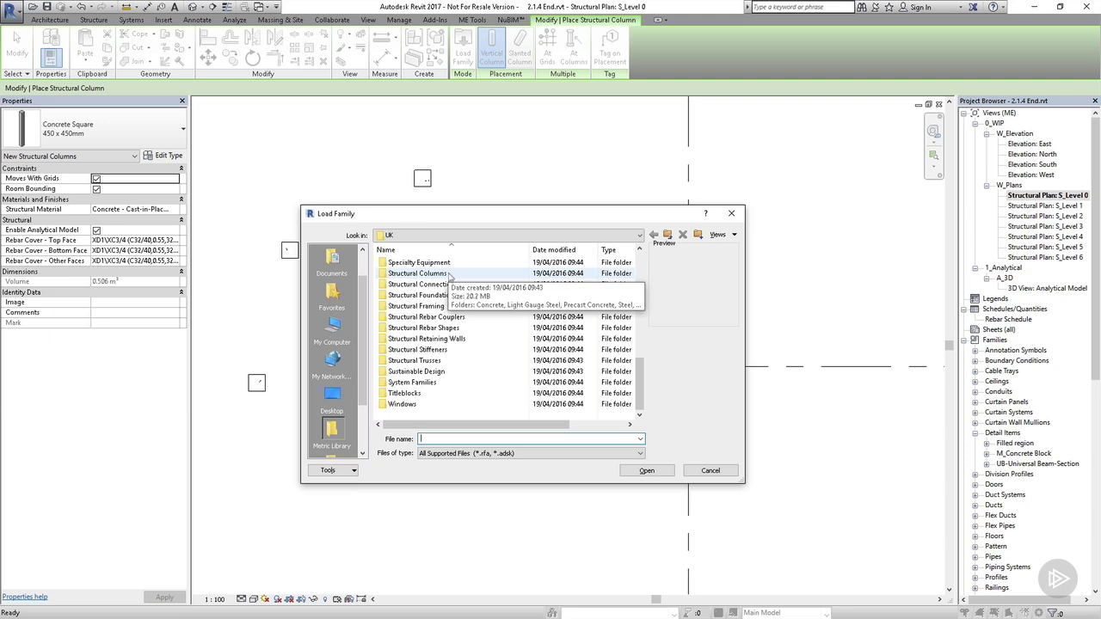
double_click(418, 274)
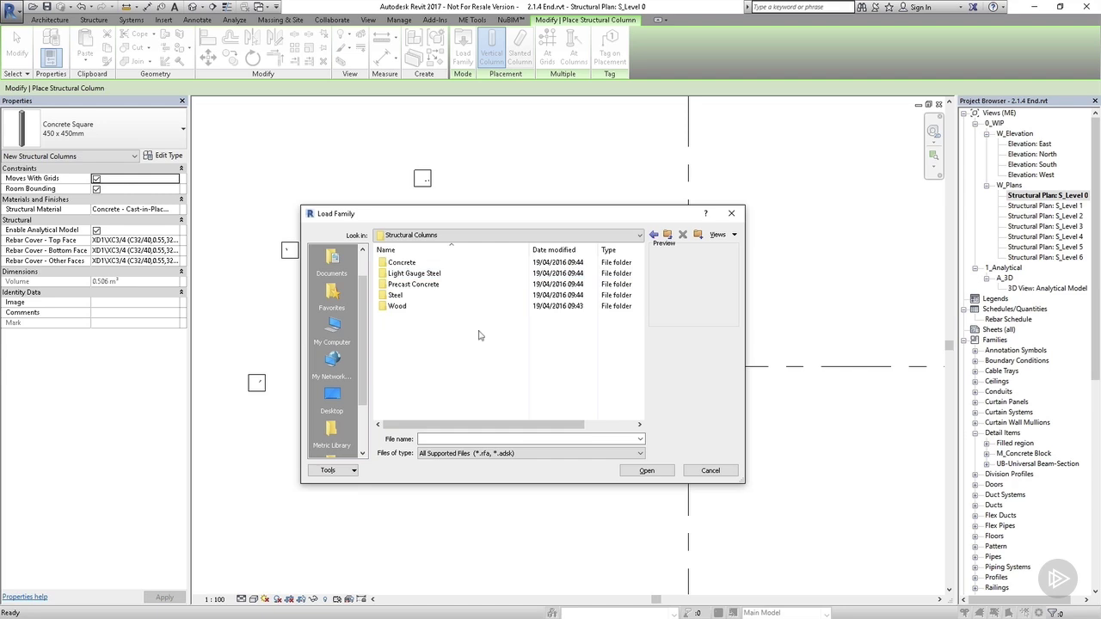
double_click(411, 265)
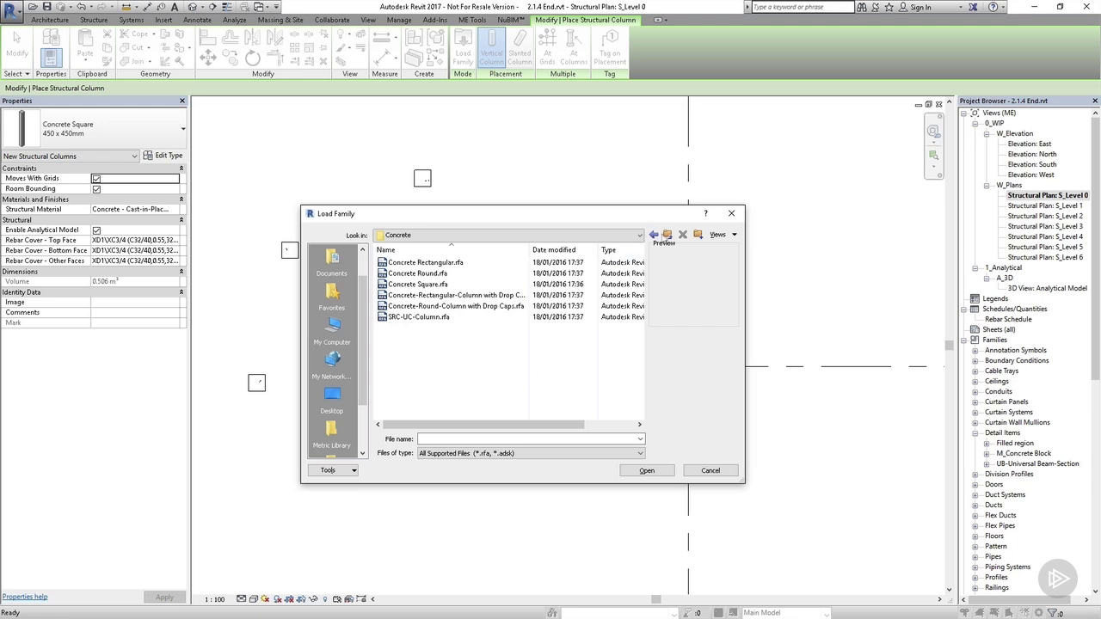
Step: Examine the British Standard steel column families in the library, close it without loading any, and end column placement
click(668, 234)
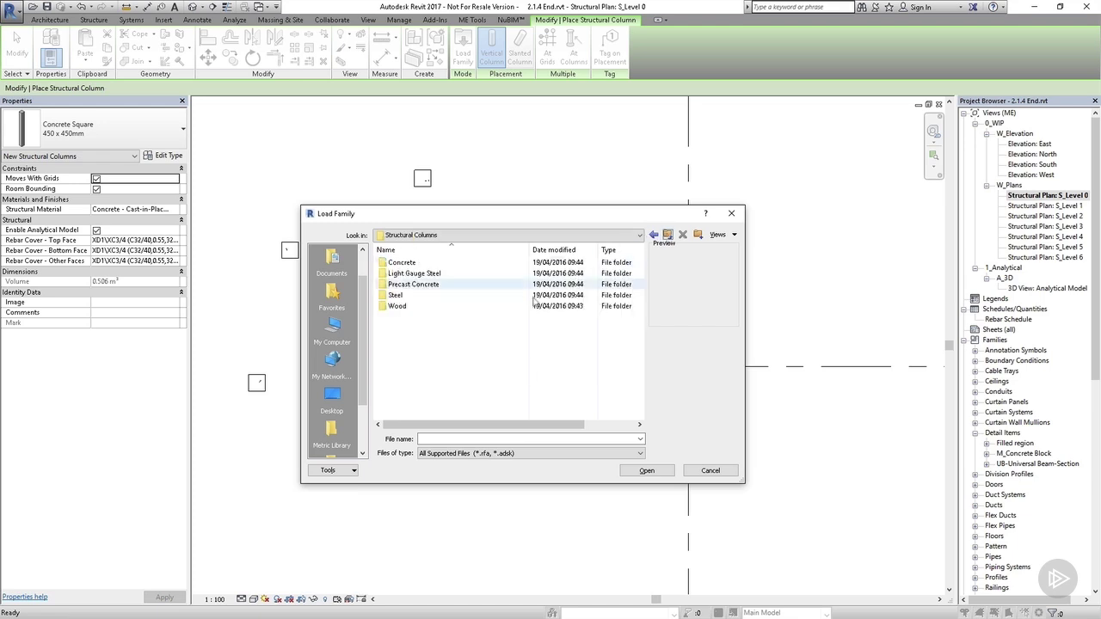
double_click(489, 296)
scroll(489, 303, down, 1)
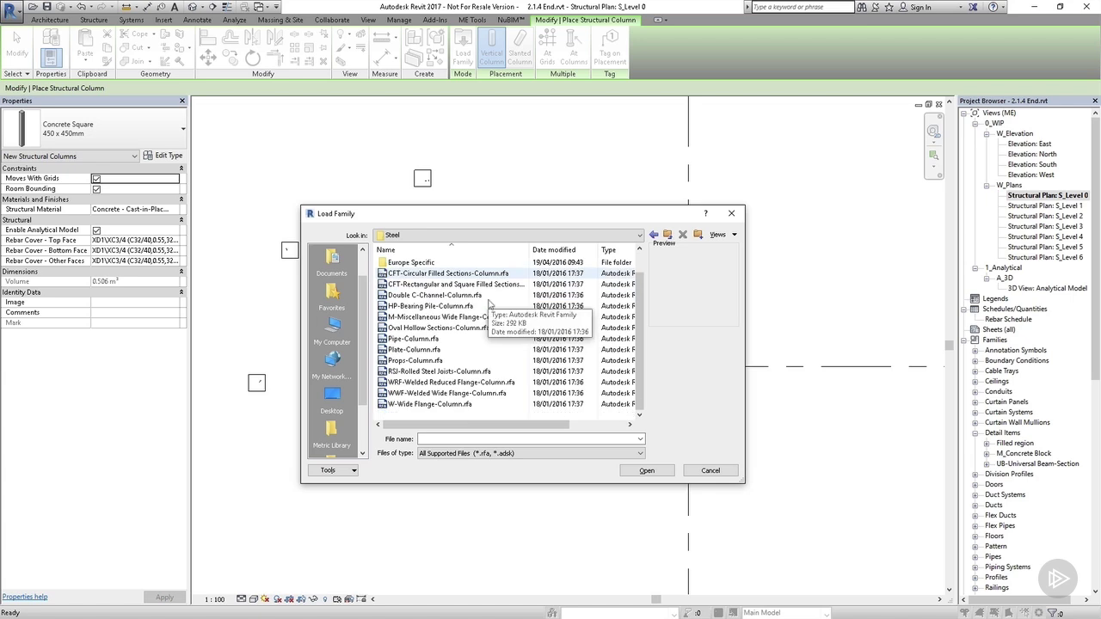
scroll(489, 302, up, 1)
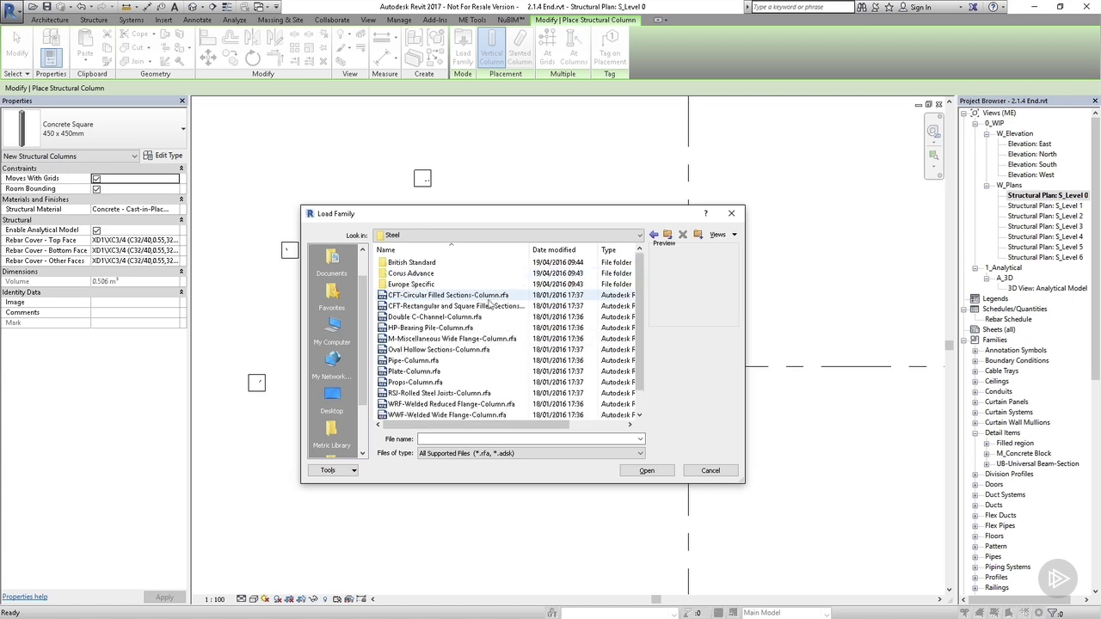
click(428, 264)
double_click(427, 264)
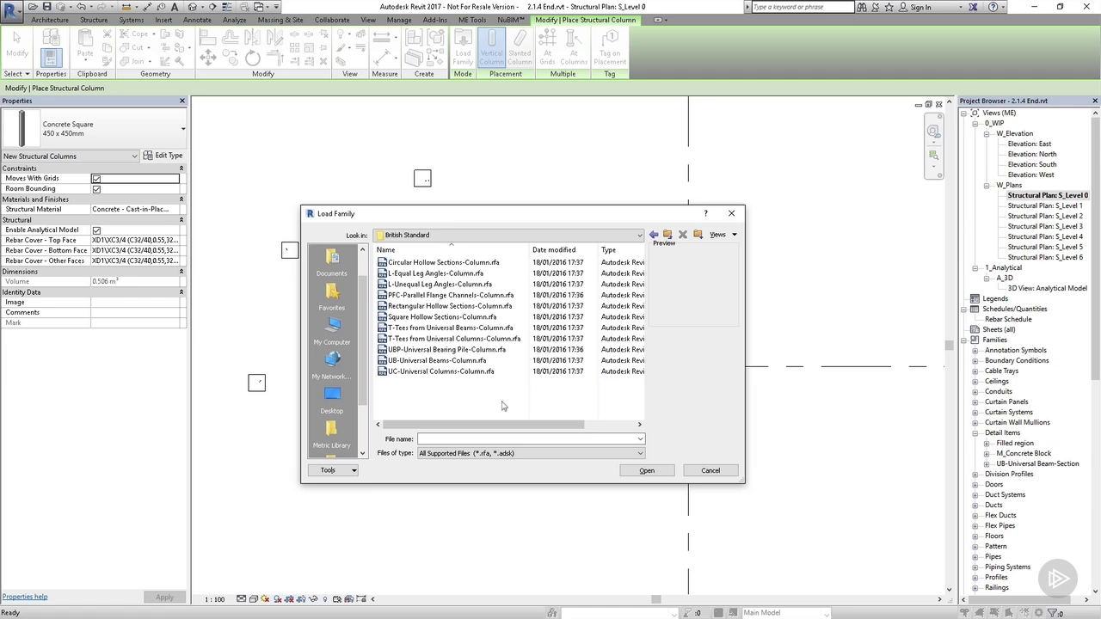
click(711, 471)
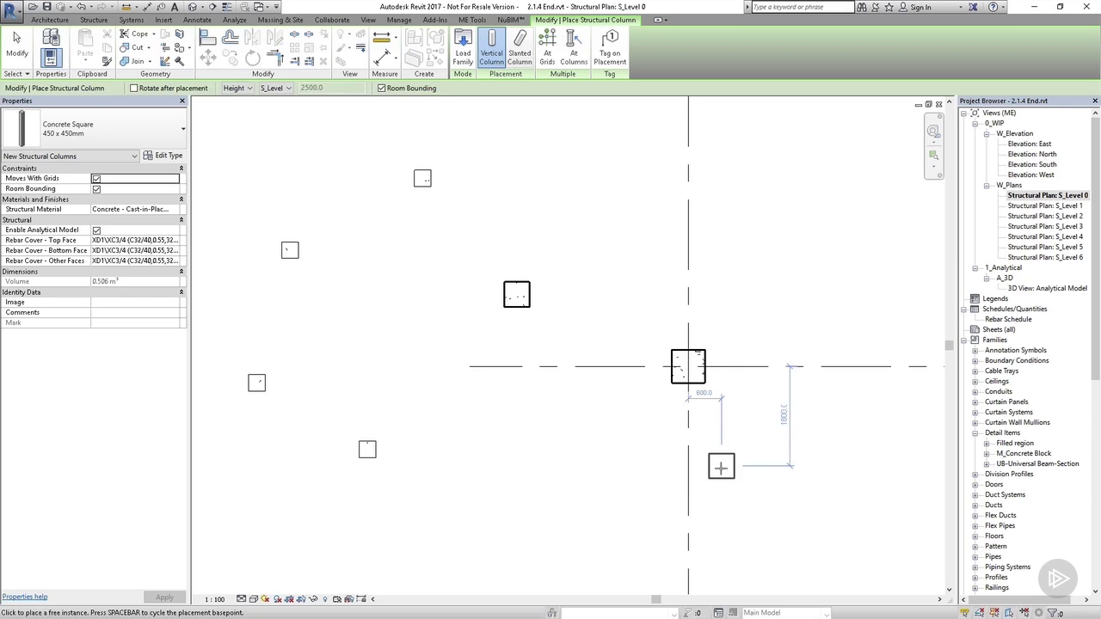
key(Escape)
key(Escape)
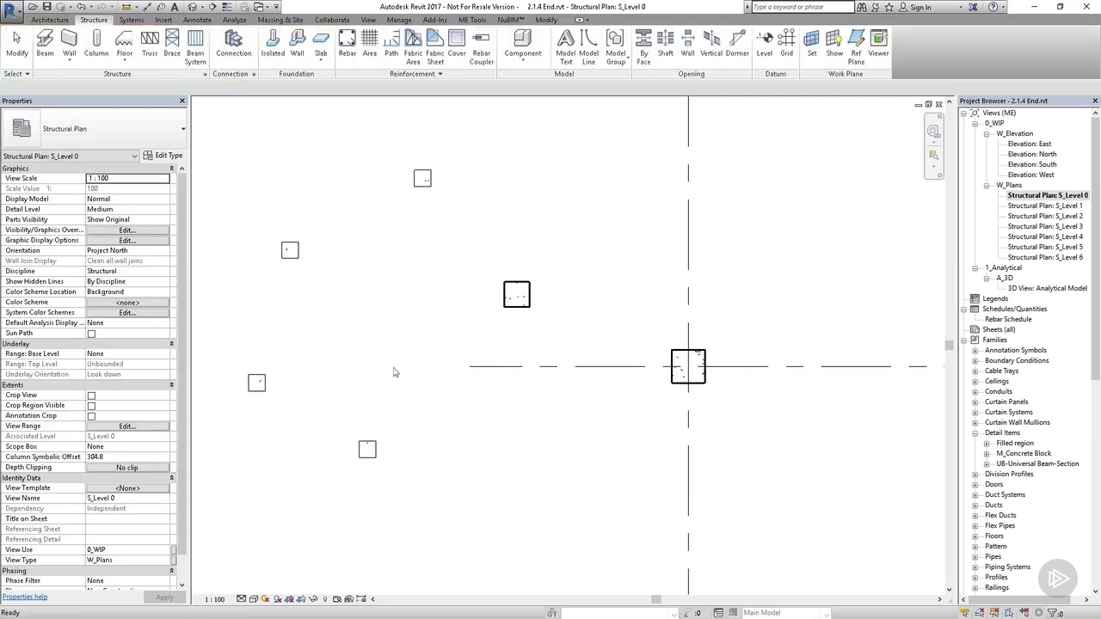
Step: Change the lowest of the freely placed columns to the Circular Hollow Sections-Column type CHS244.5x6.3
click(368, 449)
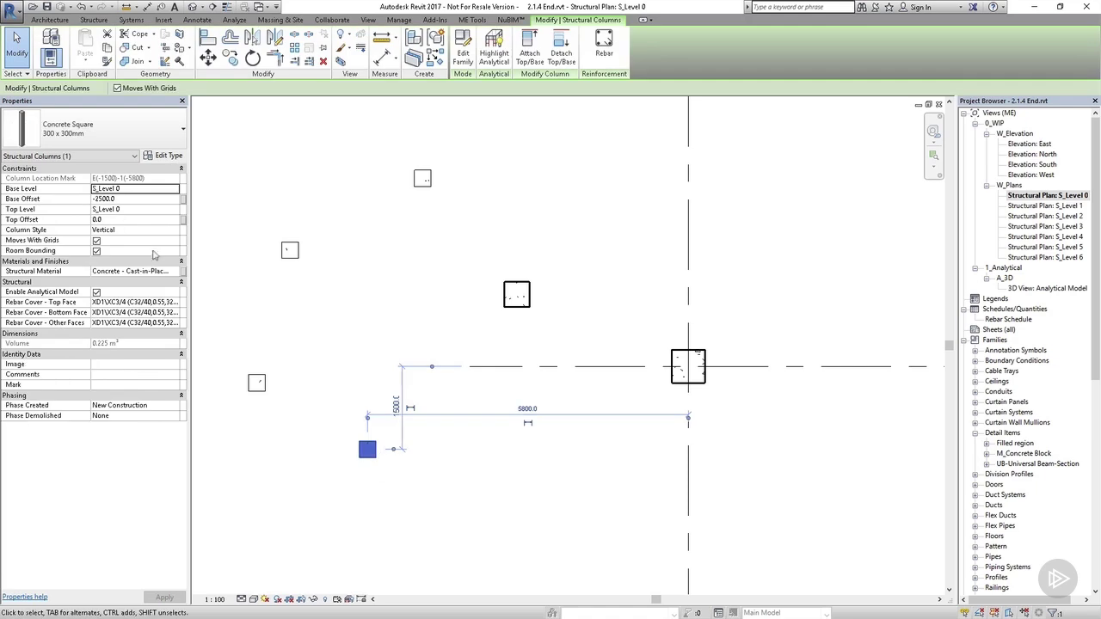
click(102, 133)
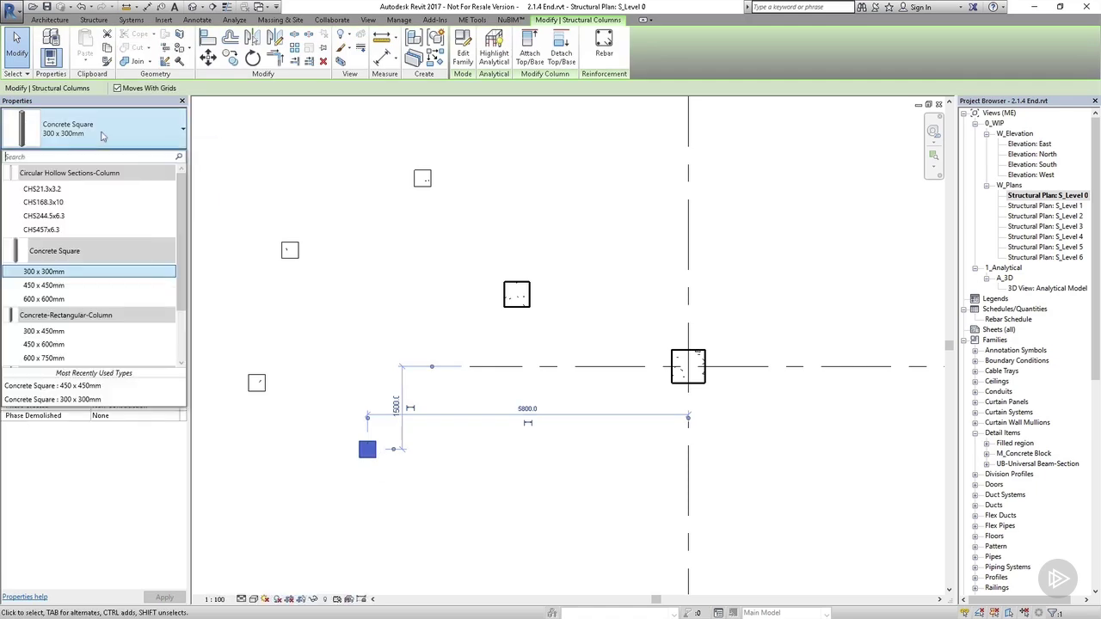
click(114, 216)
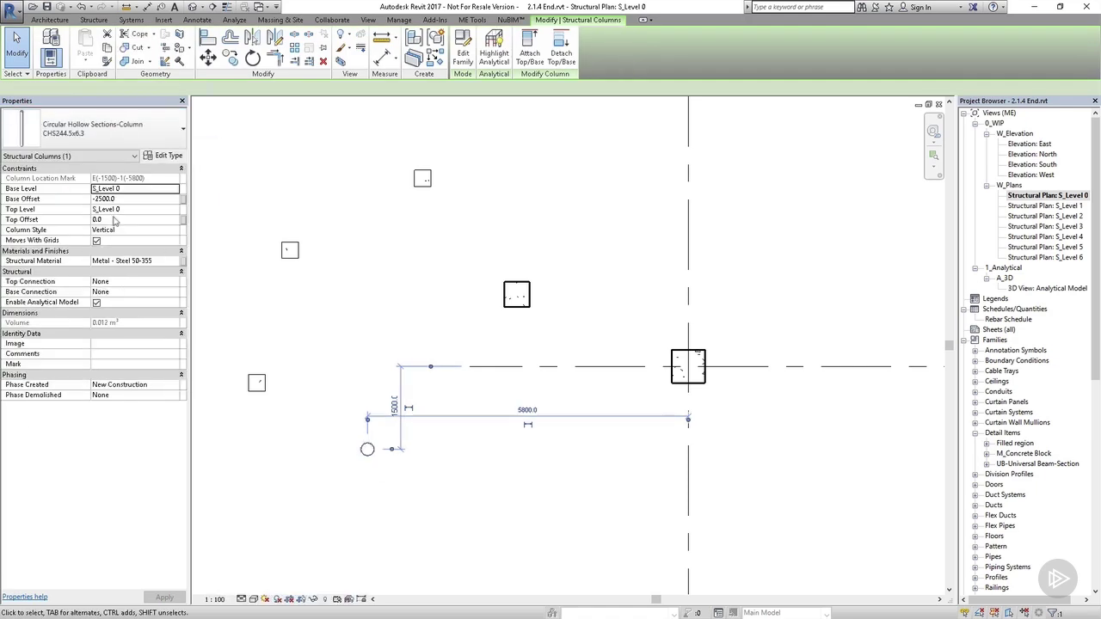
click(385, 342)
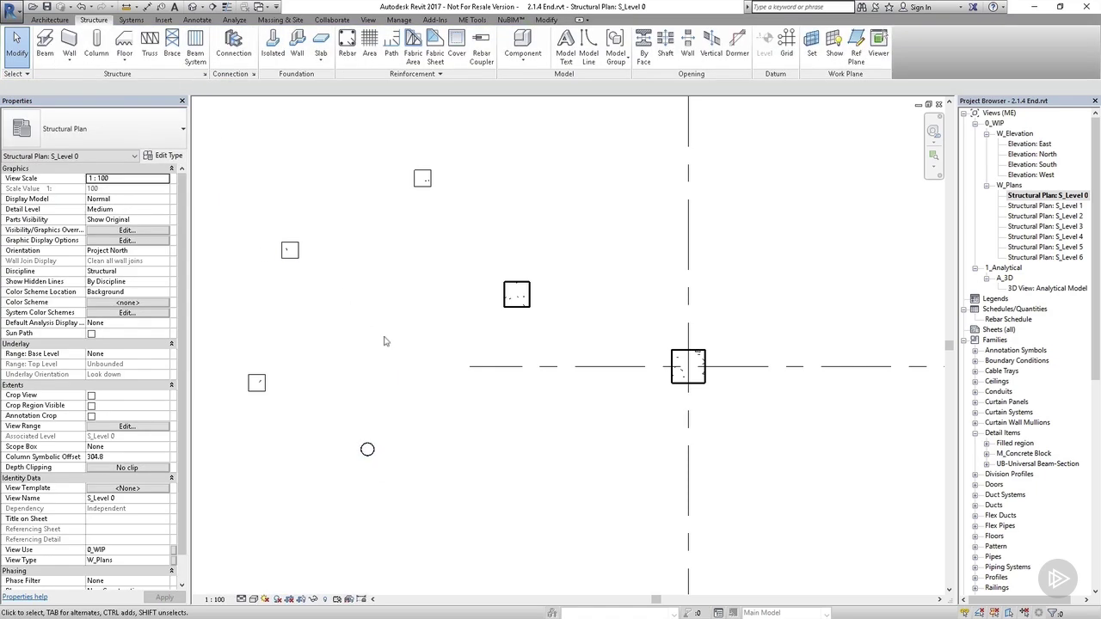
Step: Select the upper-left 300 x 300mm freely placed column and look through the available column types down to UB-Universal Beams-Column
click(290, 250)
click(102, 133)
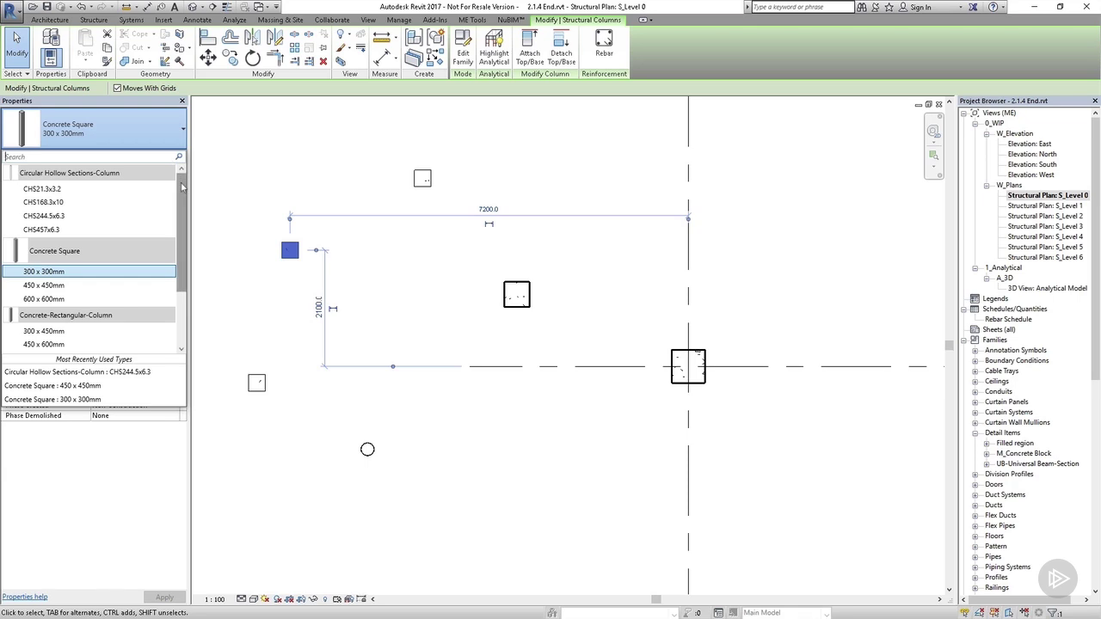
drag(182, 188, 194, 249)
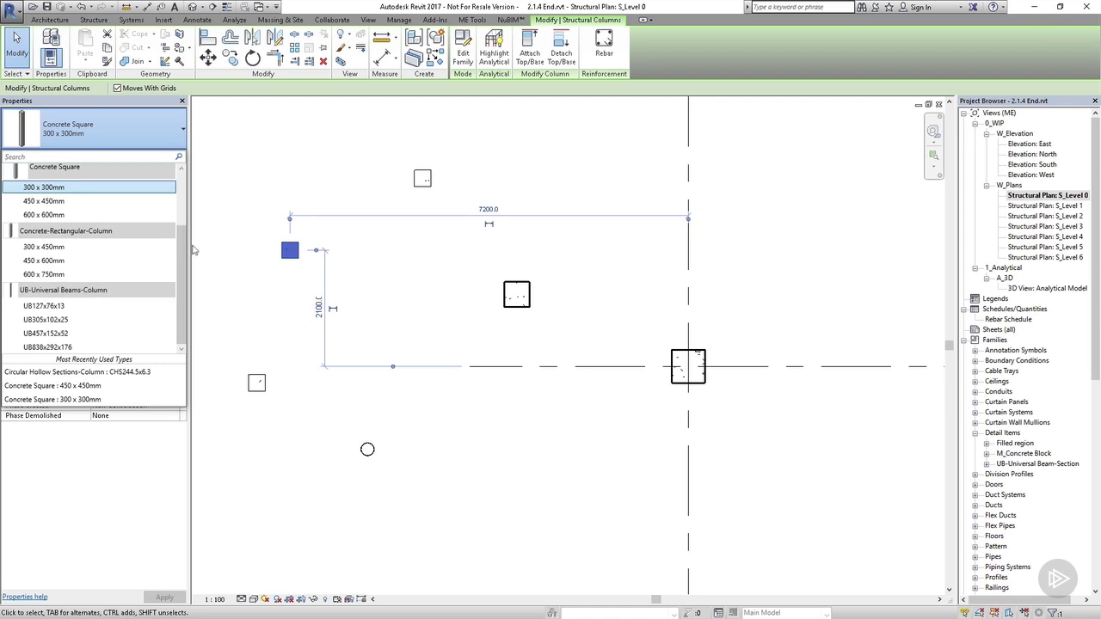